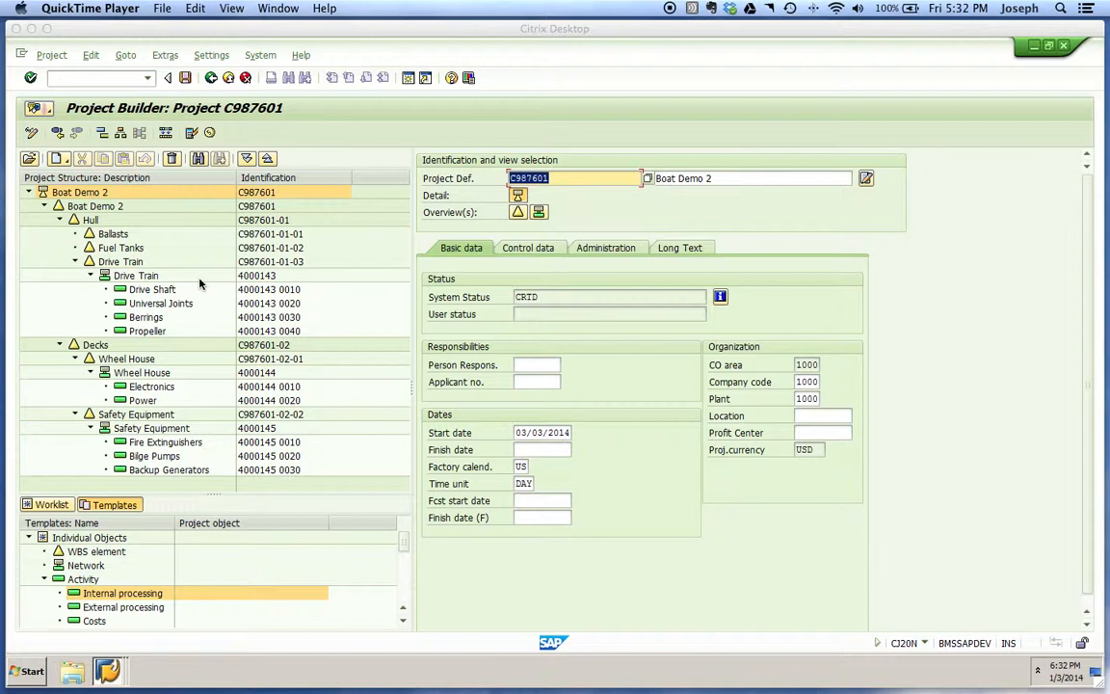
- Examine the relationships of the Berrings activity with the other Drive Train activities
{"action": "left_click", "coordinate": [147, 318]}
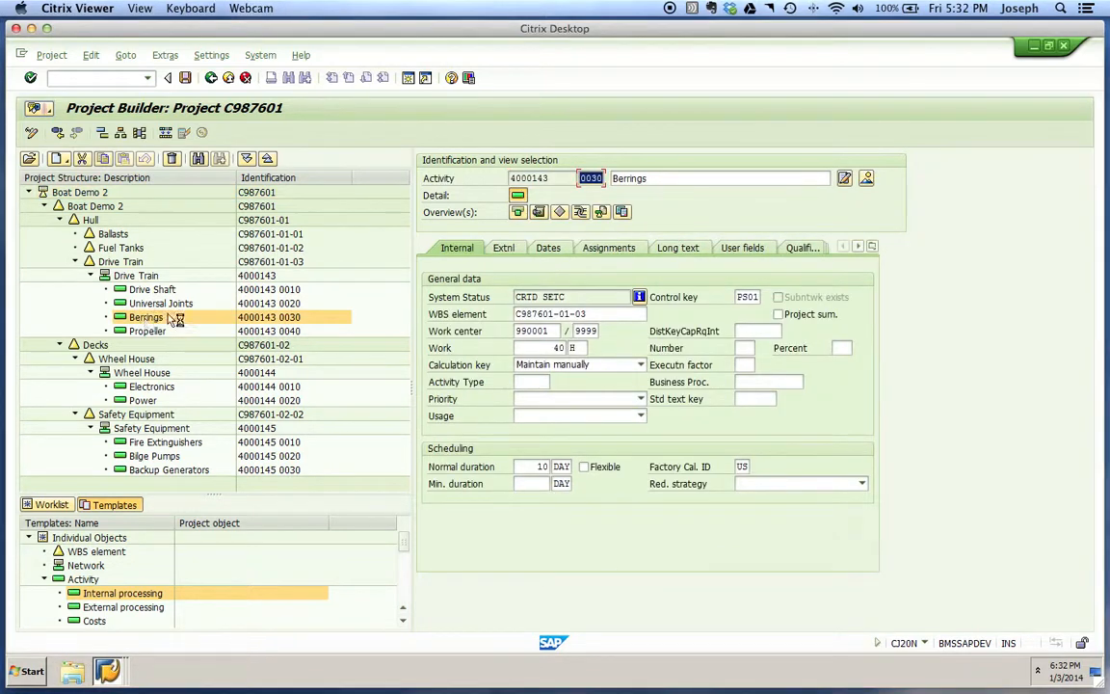
{"action": "left_click", "coordinate": [580, 212]}
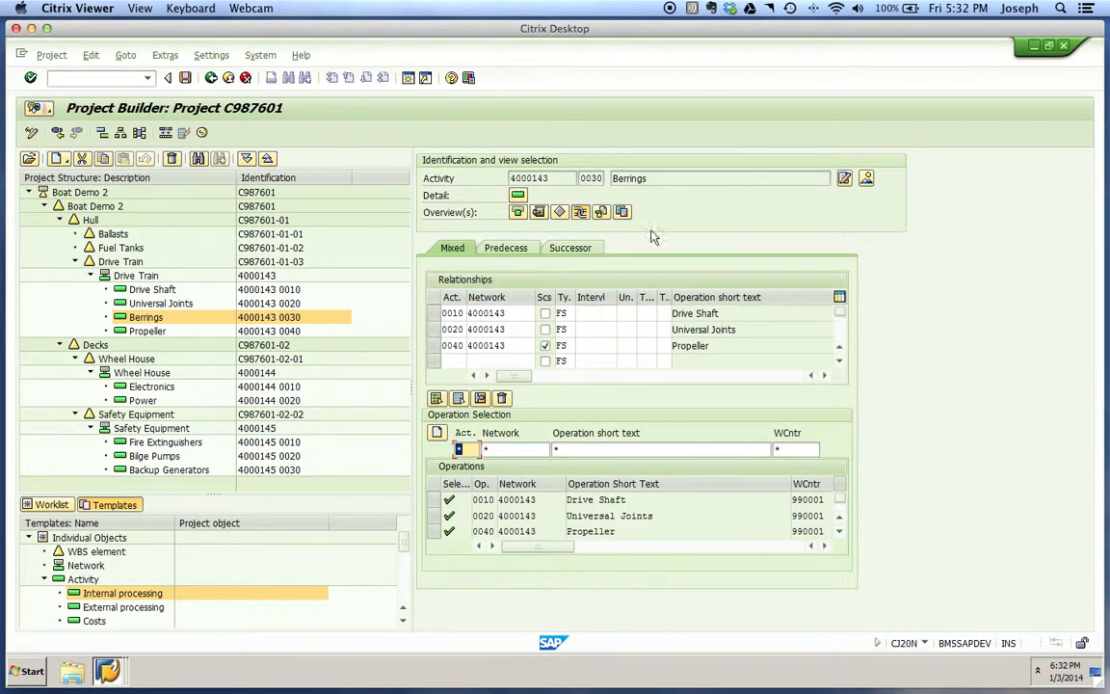
{"action": "left_click", "coordinate": [101, 192]}
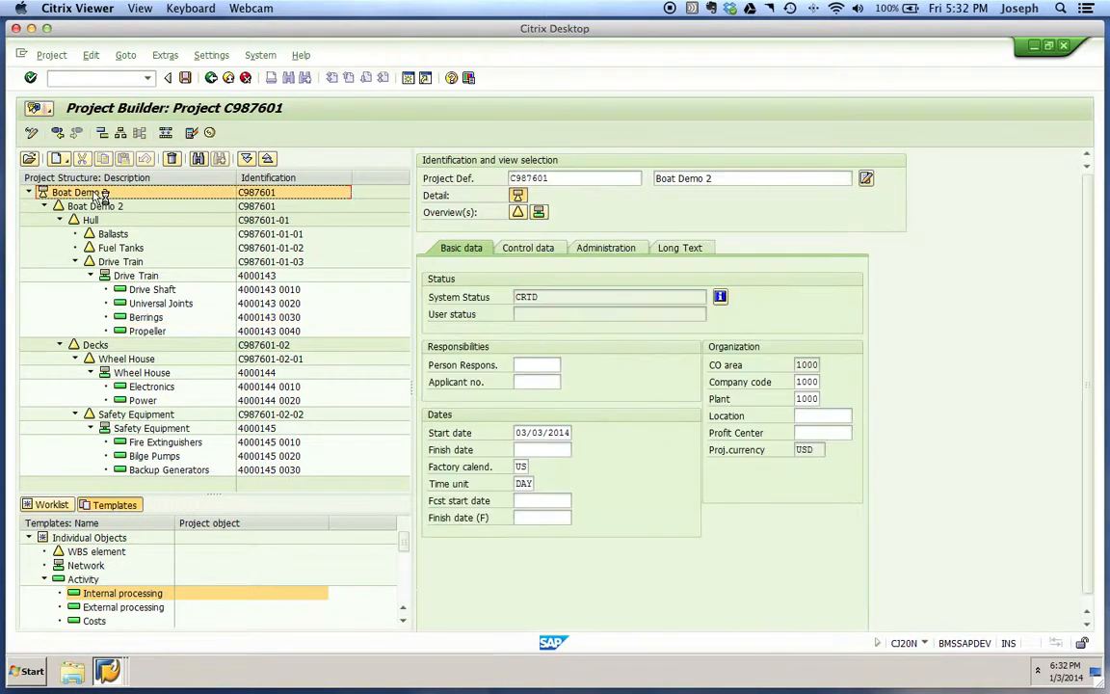
{"action": "left_click", "coordinate": [91, 55]}
{"action": "mouse_move", "coordinate": [114, 111]}
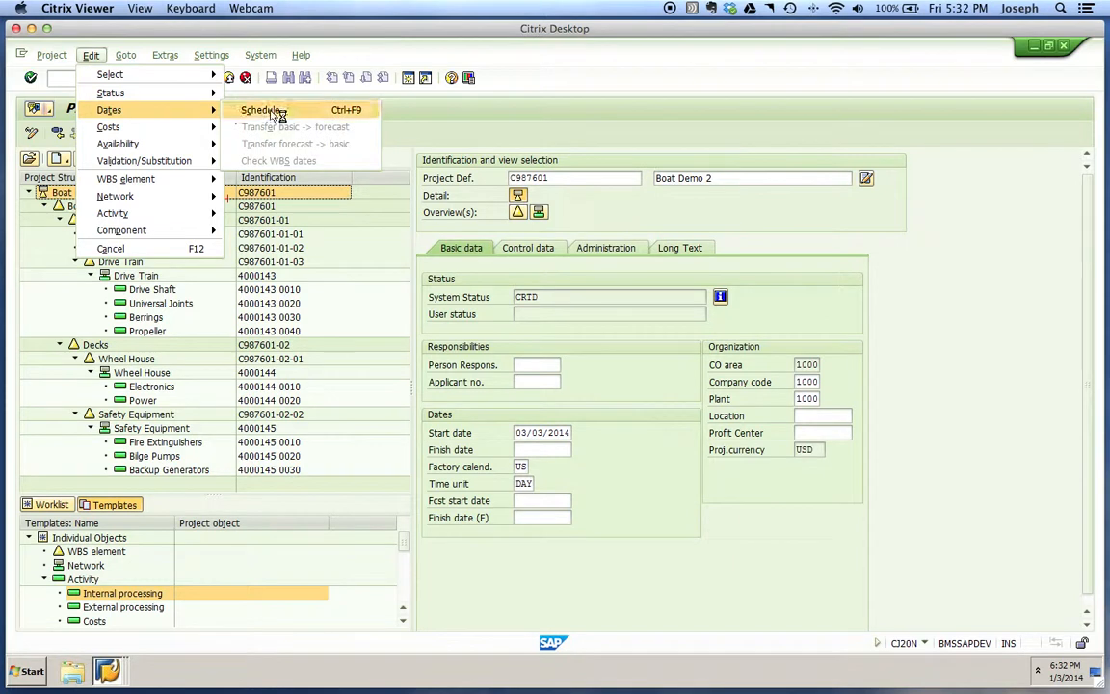
{"action": "left_click", "coordinate": [479, 117]}
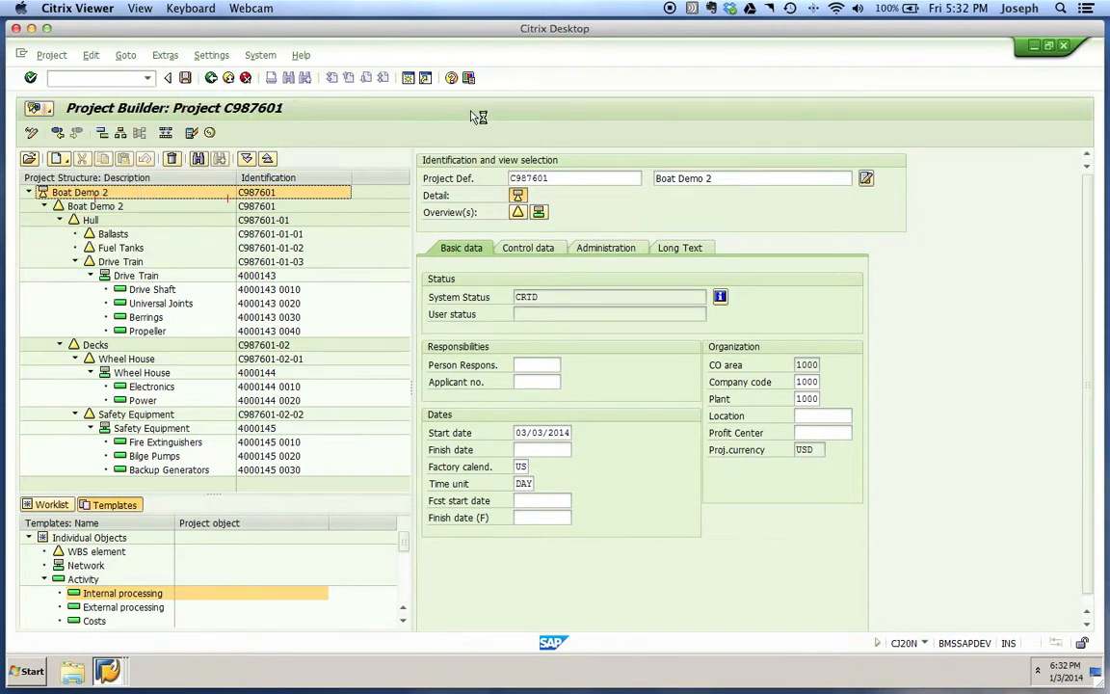
- Include a new material component under the Berrings activity in the Drive Train network
{"action": "left_click", "coordinate": [152, 318]}
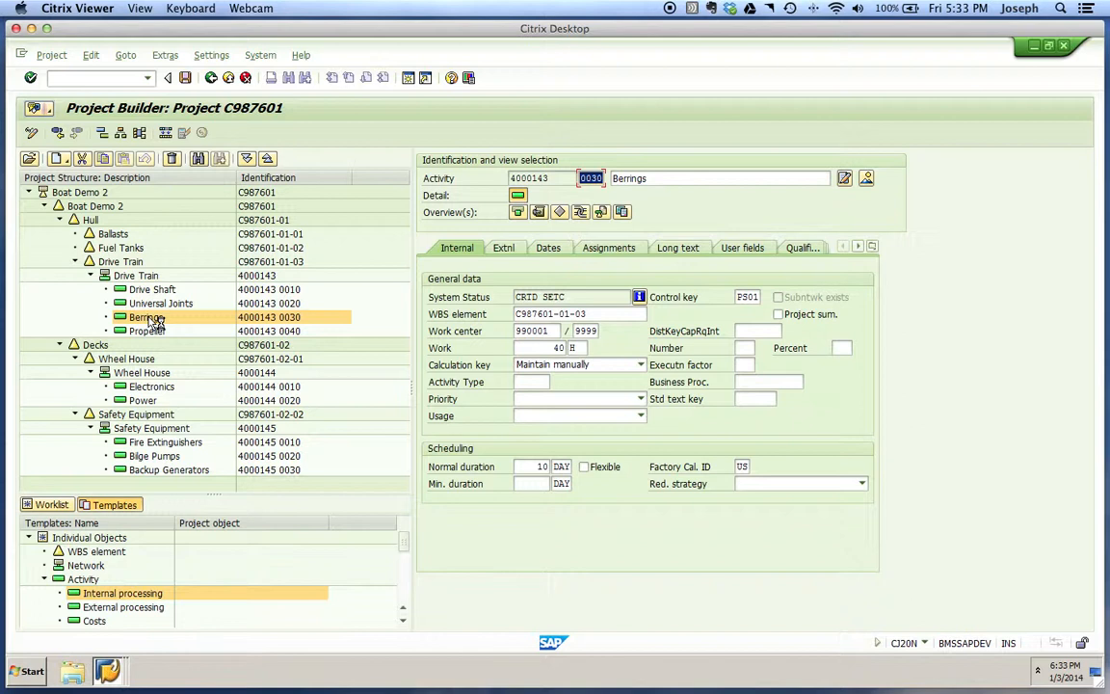
{"action": "right_click", "coordinate": [155, 320]}
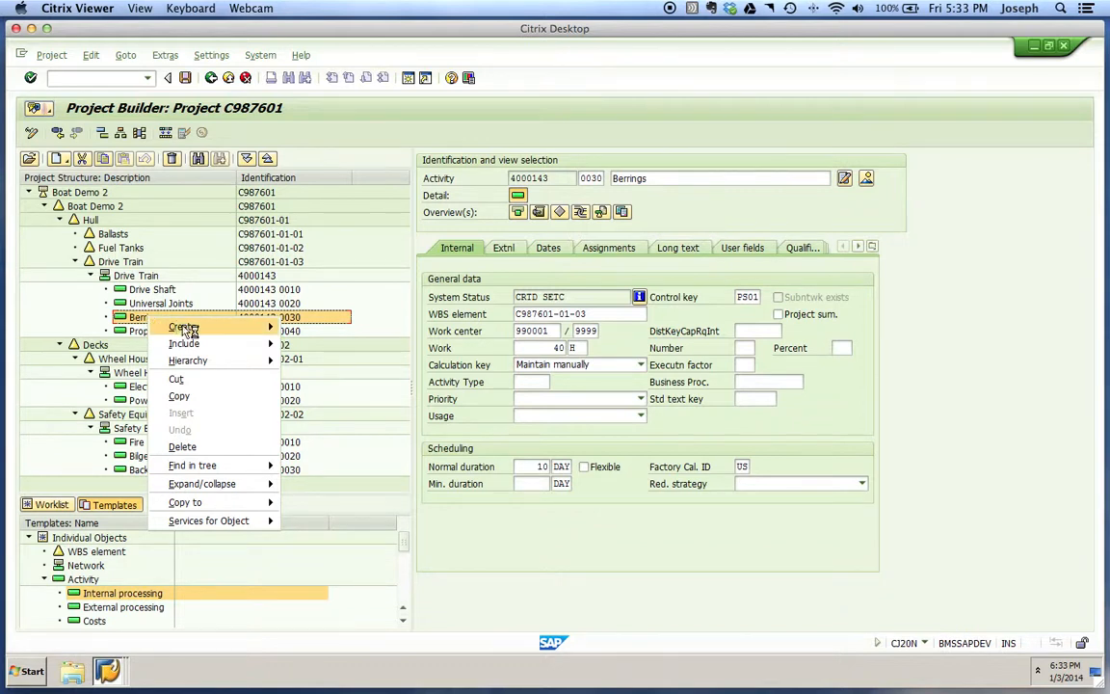
{"action": "mouse_move", "coordinate": [189, 331]}
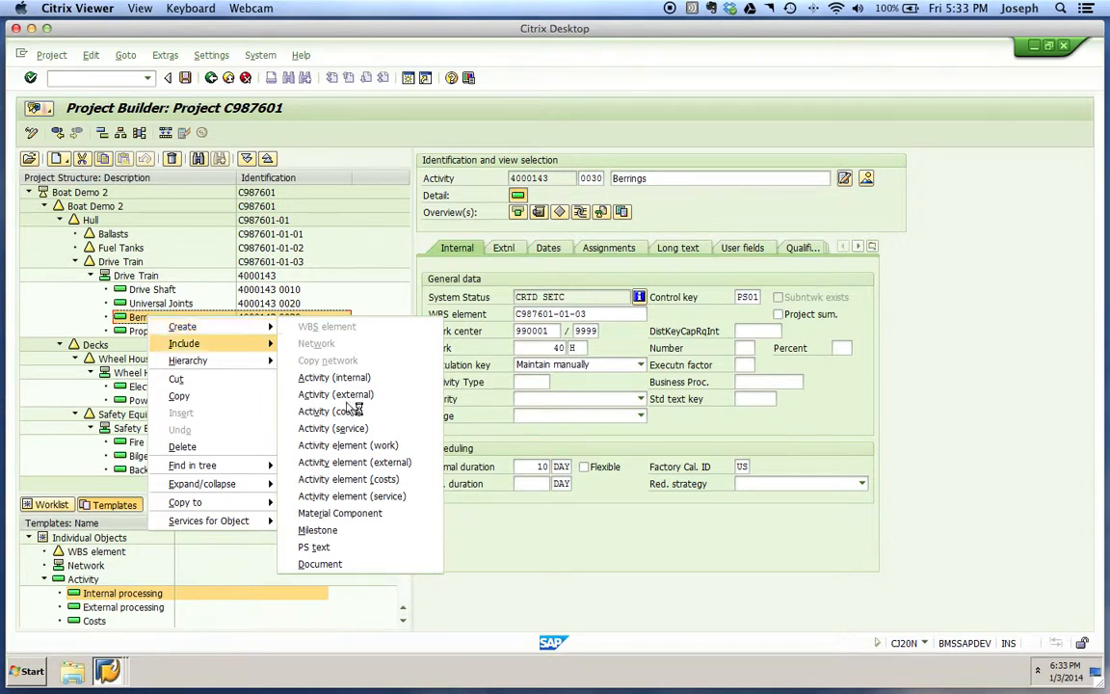
{"action": "left_click", "coordinate": [371, 516]}
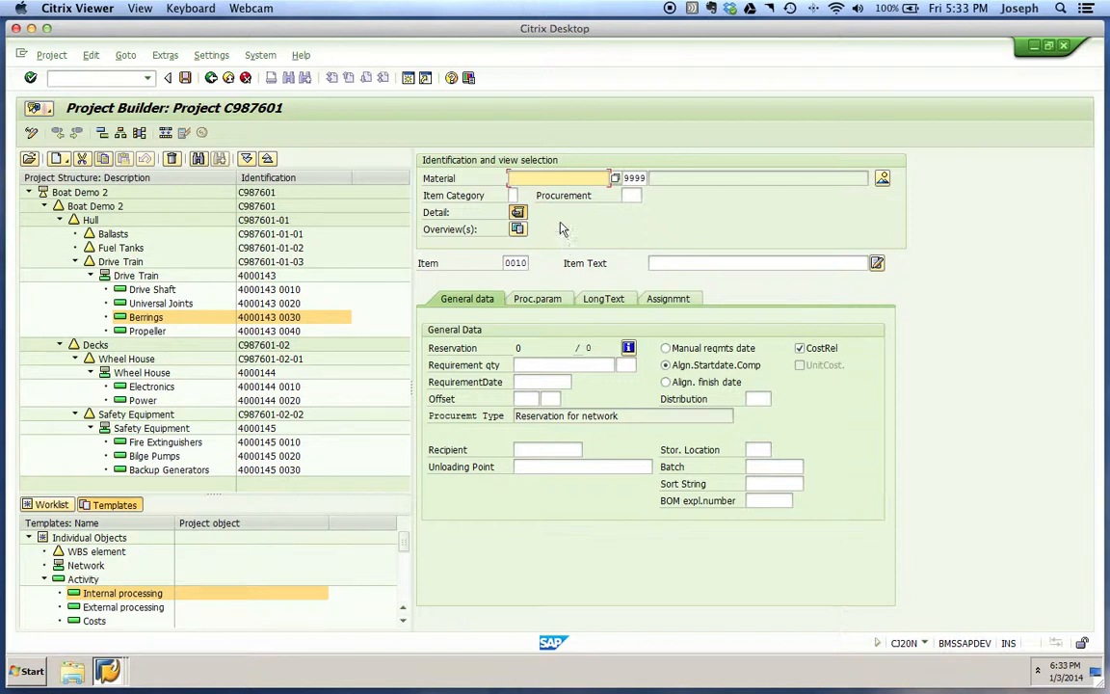
- Set the new component's material number to 5
{"action": "left_click", "coordinate": [616, 180]}
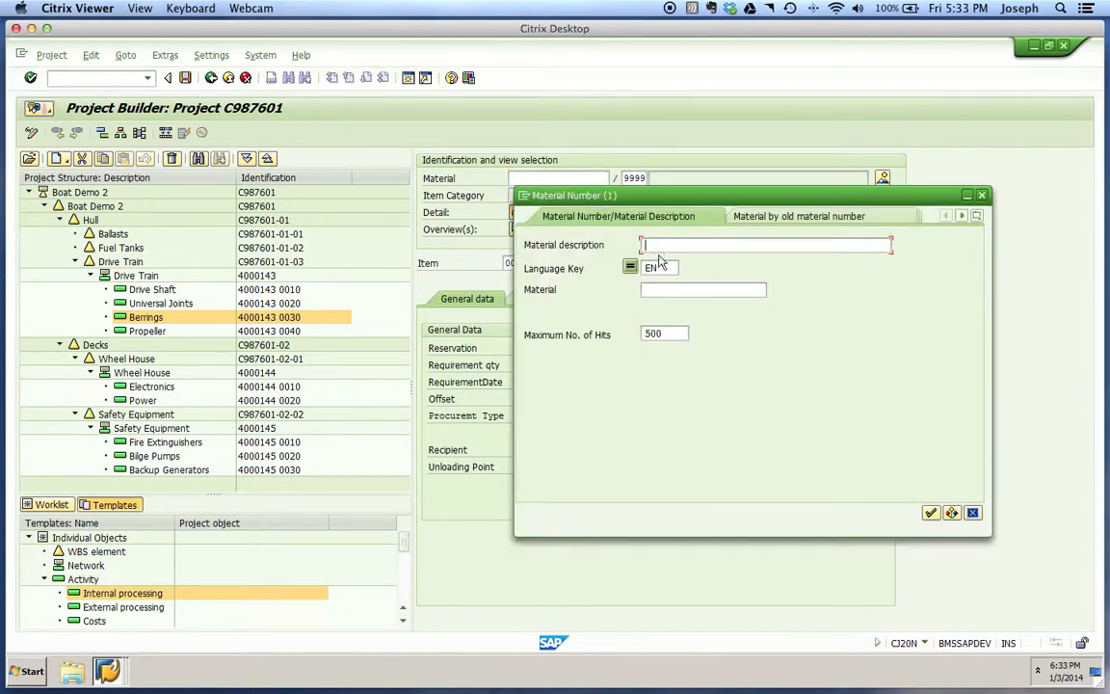
{"action": "left_click", "coordinate": [982, 196]}
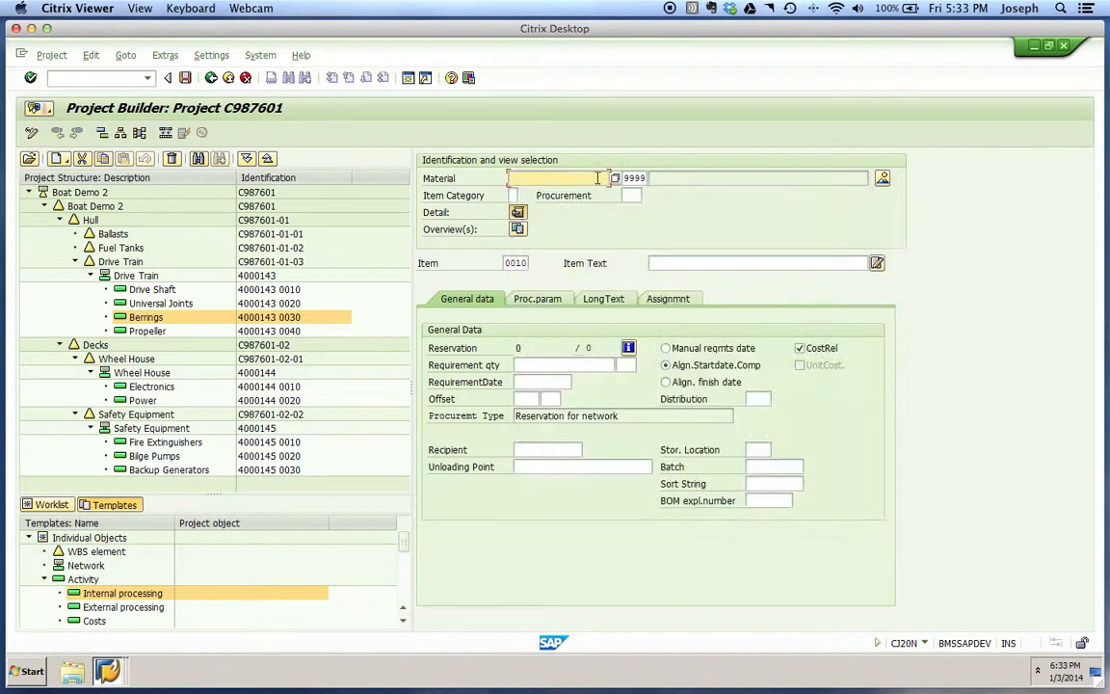
{"action": "type", "text": "5"}
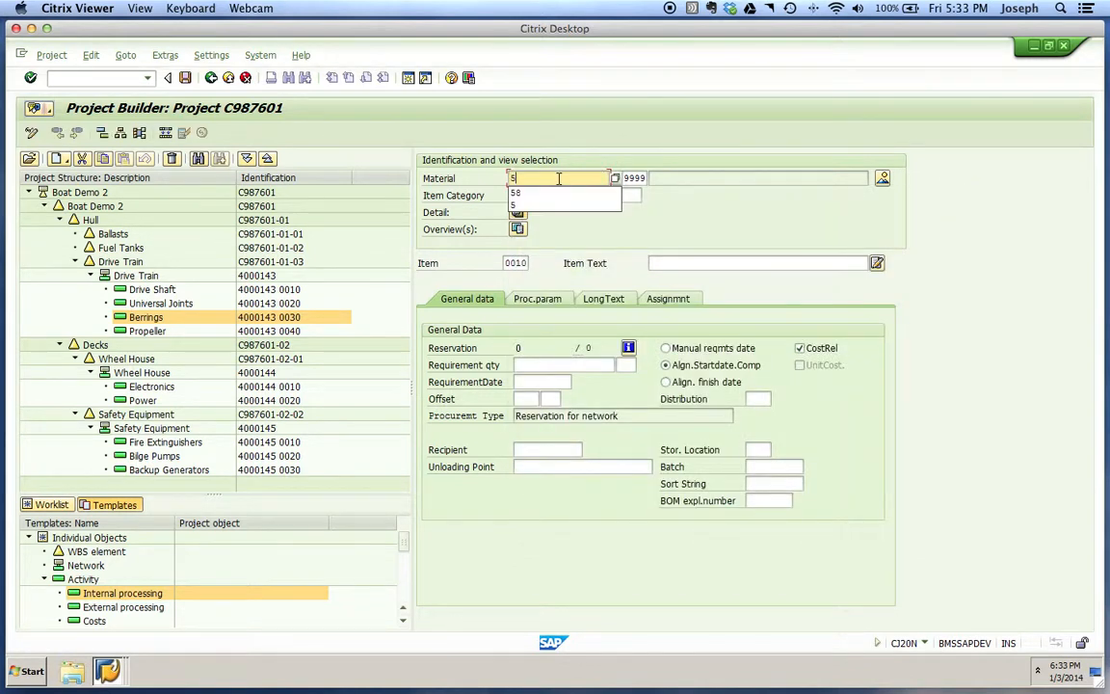
{"action": "left_click", "coordinate": [527, 210]}
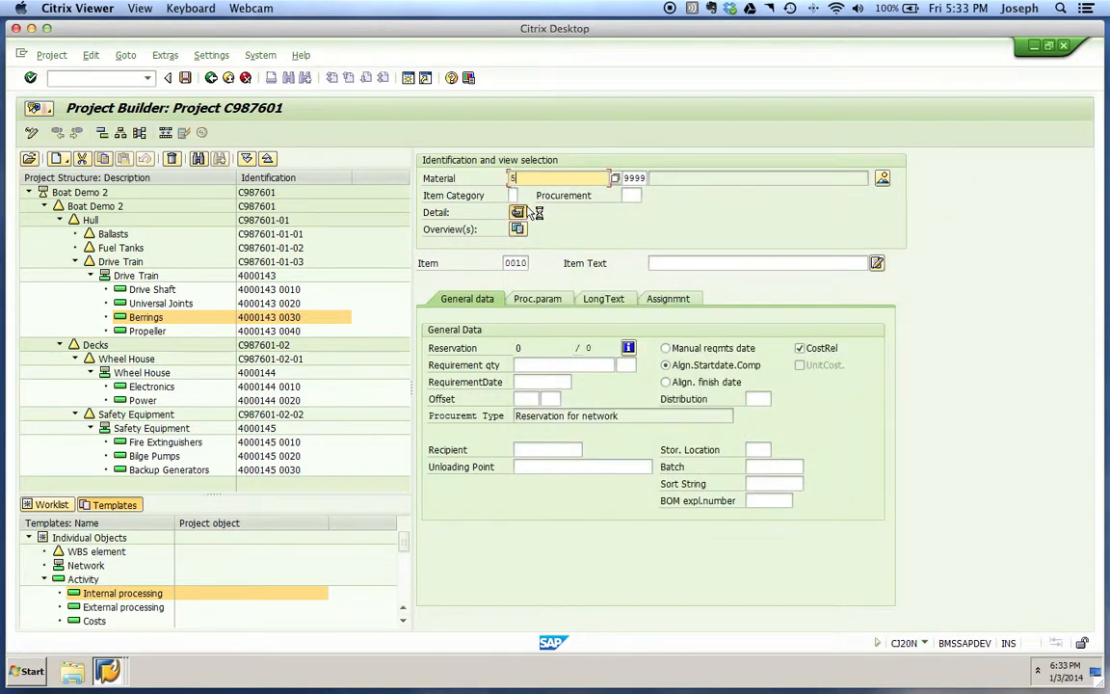
- Set the component's item category to L (Stock item) and its requirement quantity to 1
{"action": "left_click", "coordinate": [514, 195]}
{"action": "left_click", "coordinate": [525, 197]}
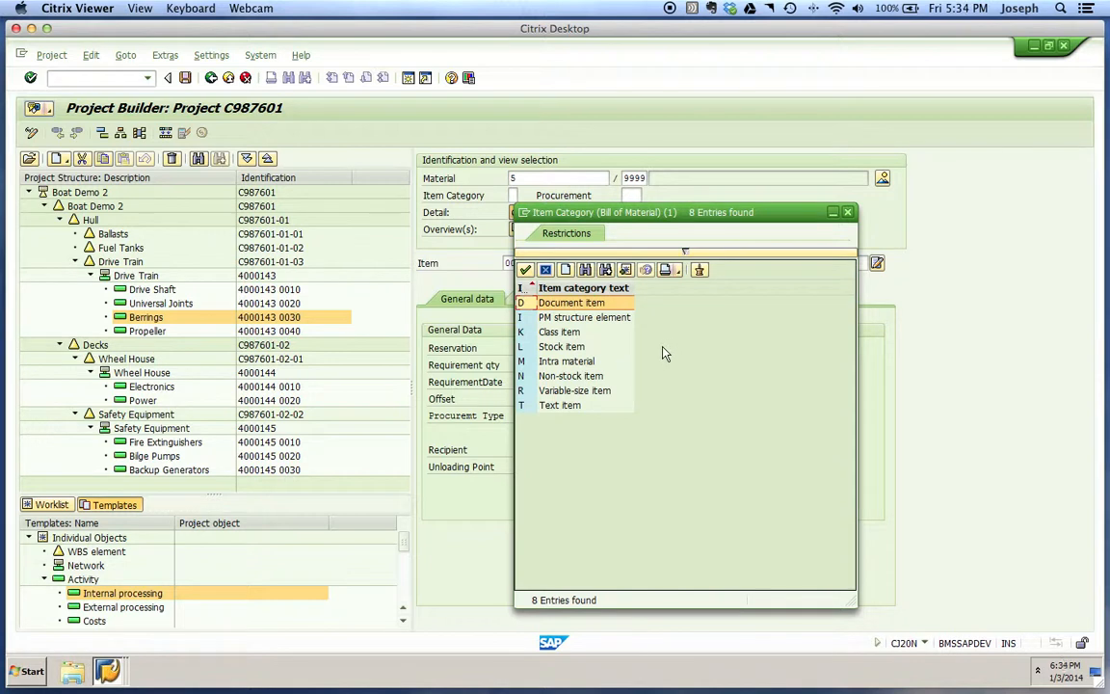
{"action": "double_click", "coordinate": [572, 347]}
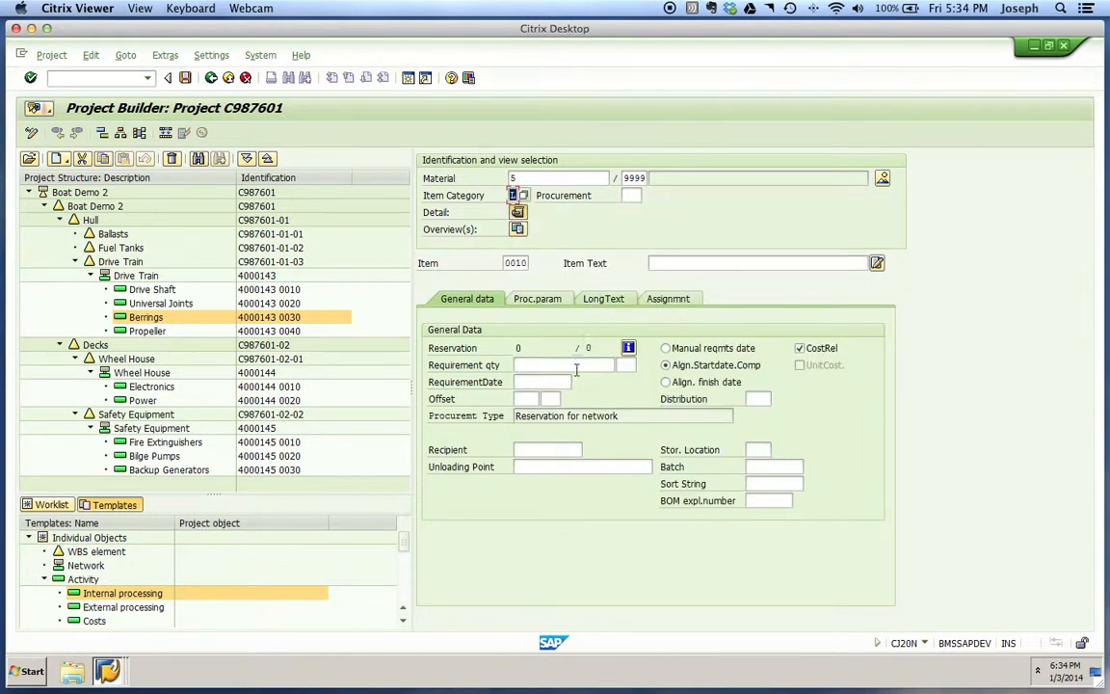
{"action": "left_click", "coordinate": [584, 365]}
{"action": "key", "text": "Return"}
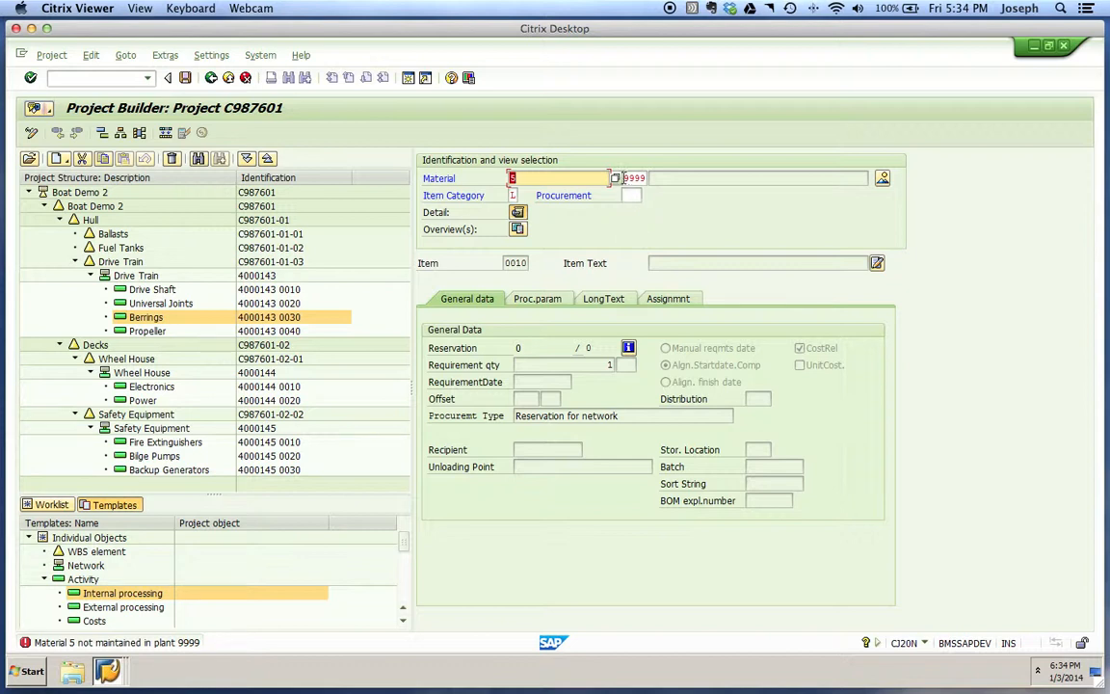
- Set the component's plant to 1000 and add the component to the Berrings activity
{"action": "left_click_drag", "start_coordinate": [625, 179], "coordinate": [654, 183]}
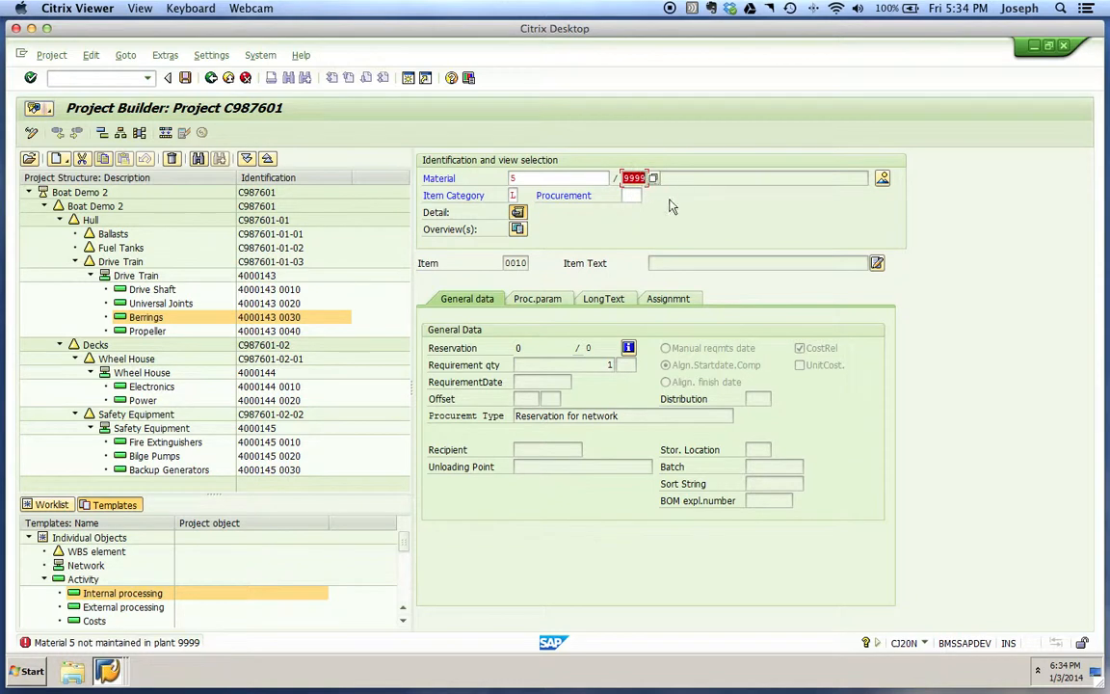
{"action": "type", "text": "1000"}
{"action": "key", "text": "Return"}
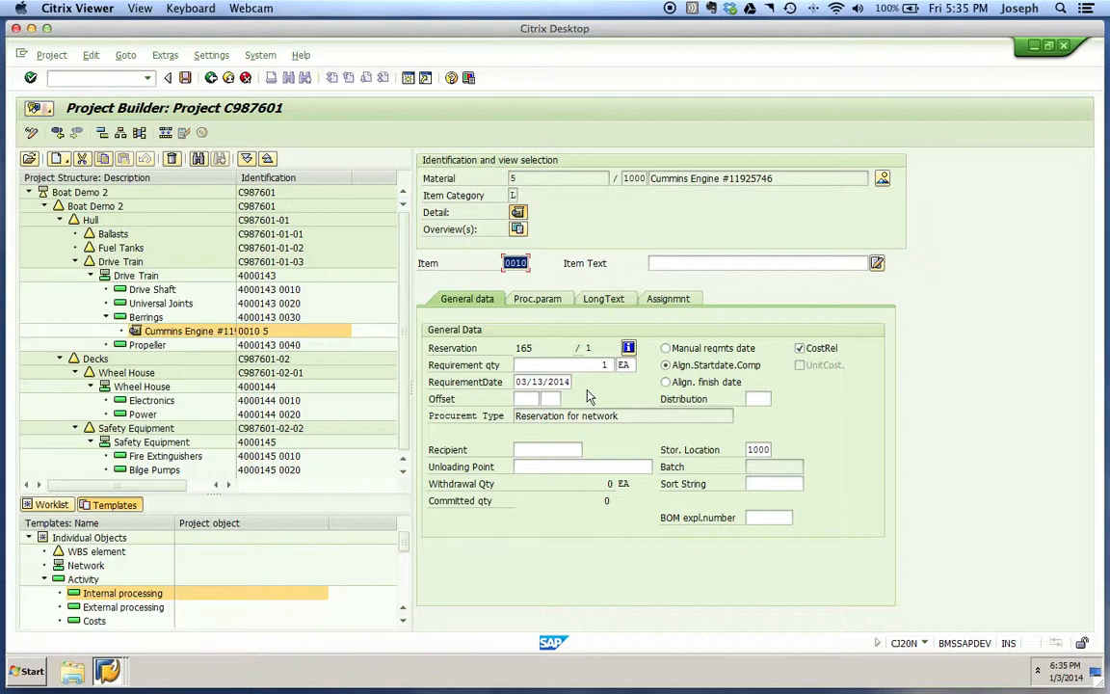
- Set the normal duration of the Universal Joints activity to 30 days
{"action": "left_click", "coordinate": [160, 304]}
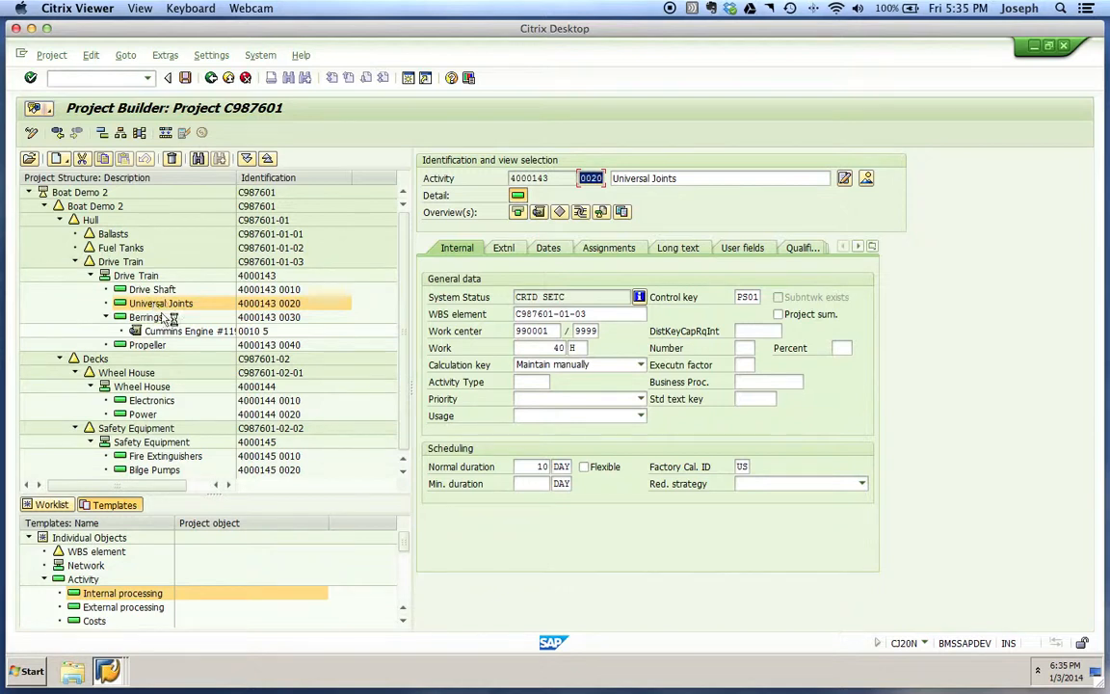
{"action": "left_click_drag", "start_coordinate": [536, 467], "coordinate": [554, 467]}
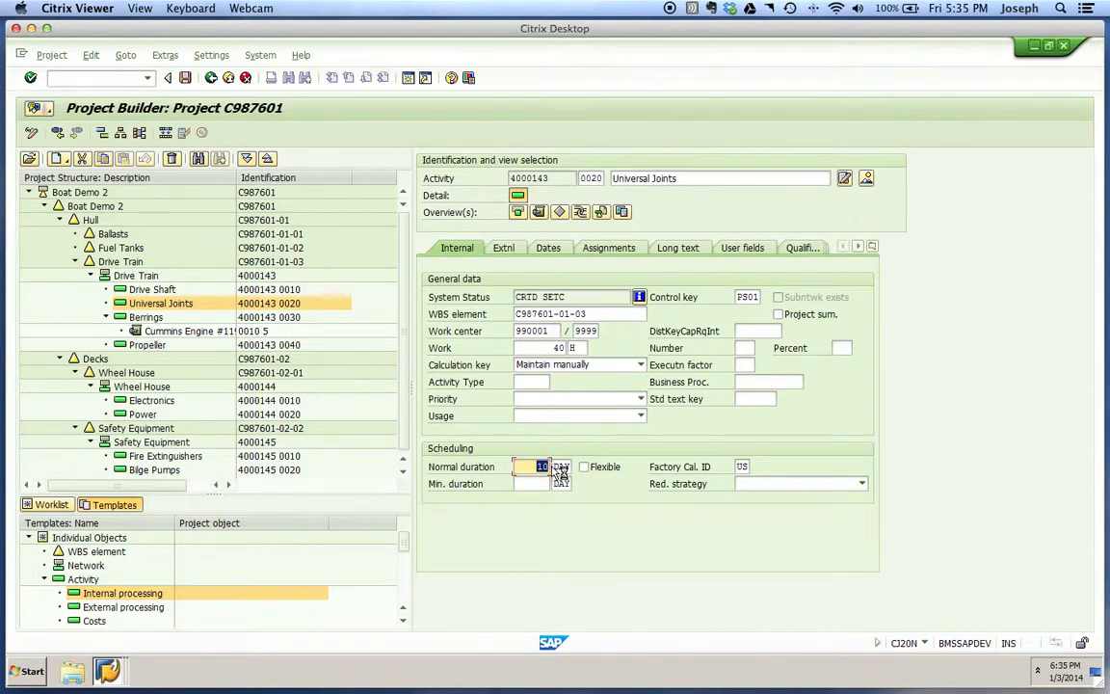
{"action": "type", "text": "30"}
{"action": "key", "text": "Return"}
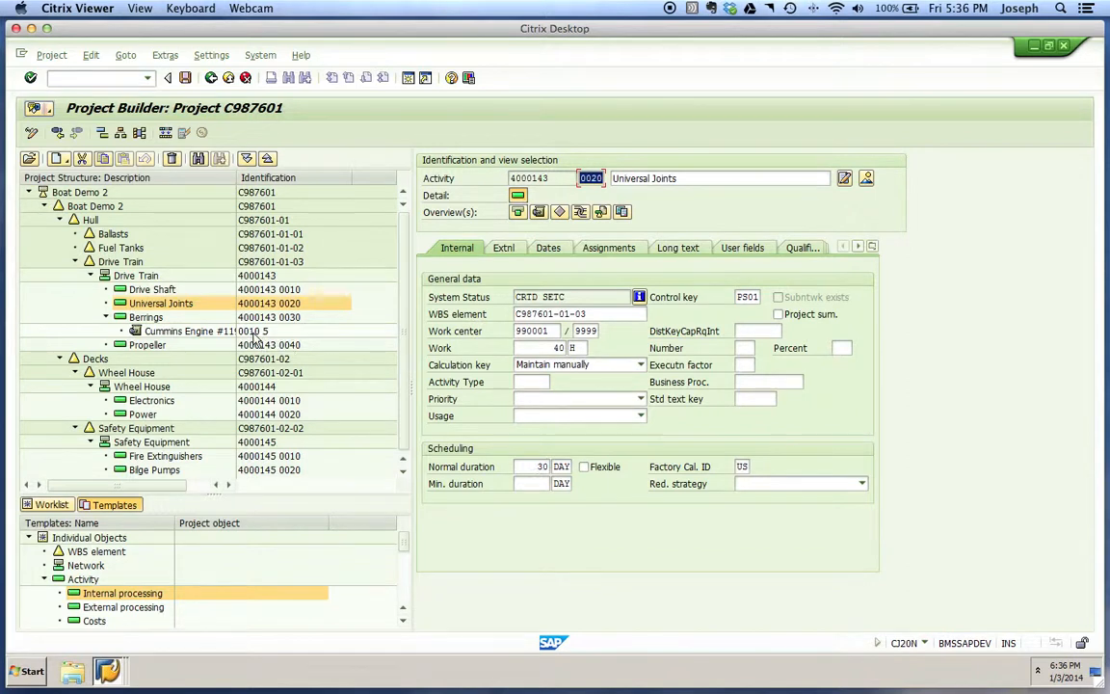
- Schedule the dates of the whole Boat Demo 2 project from its project definition
{"action": "left_click", "coordinate": [87, 192]}
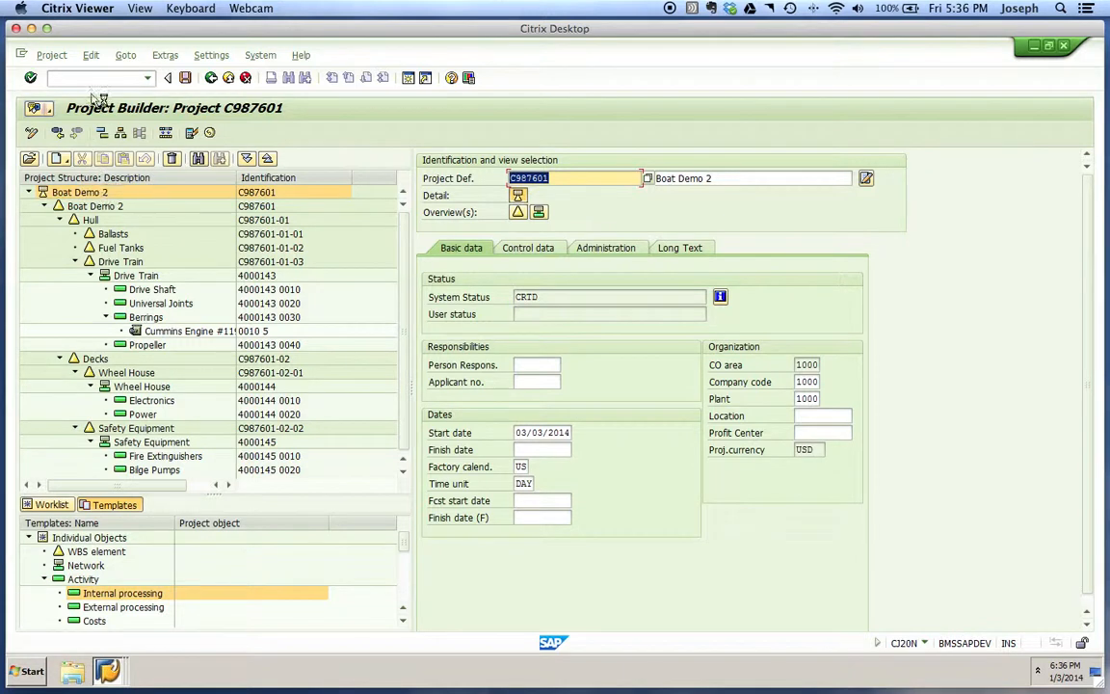
{"action": "left_click", "coordinate": [90, 54]}
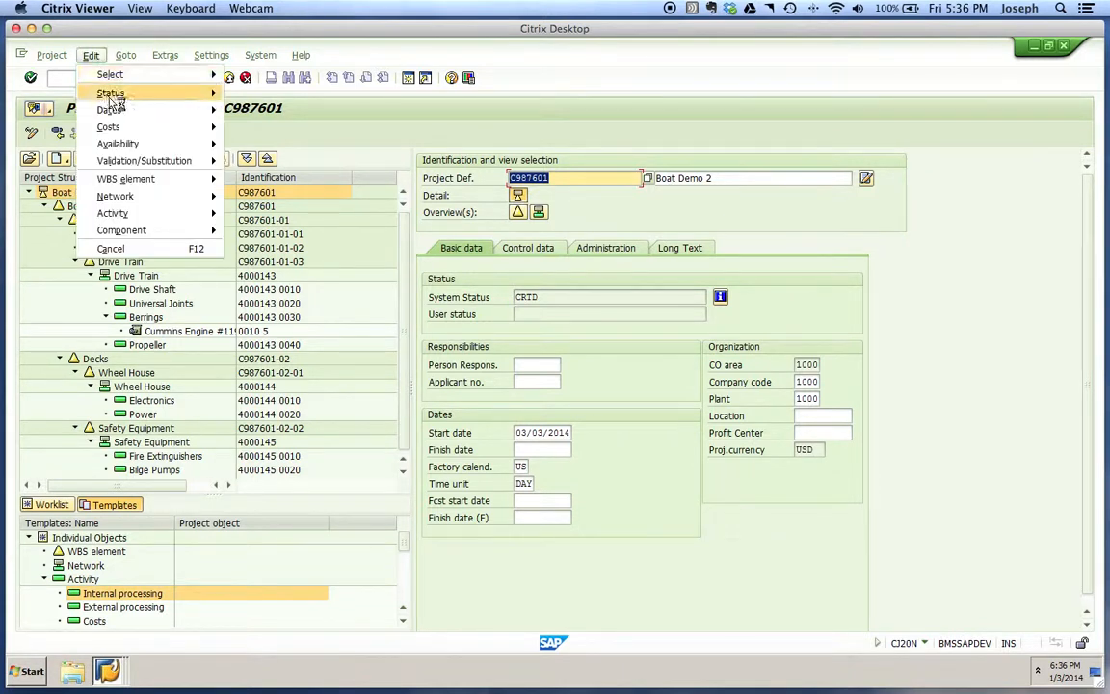
{"action": "mouse_move", "coordinate": [122, 111]}
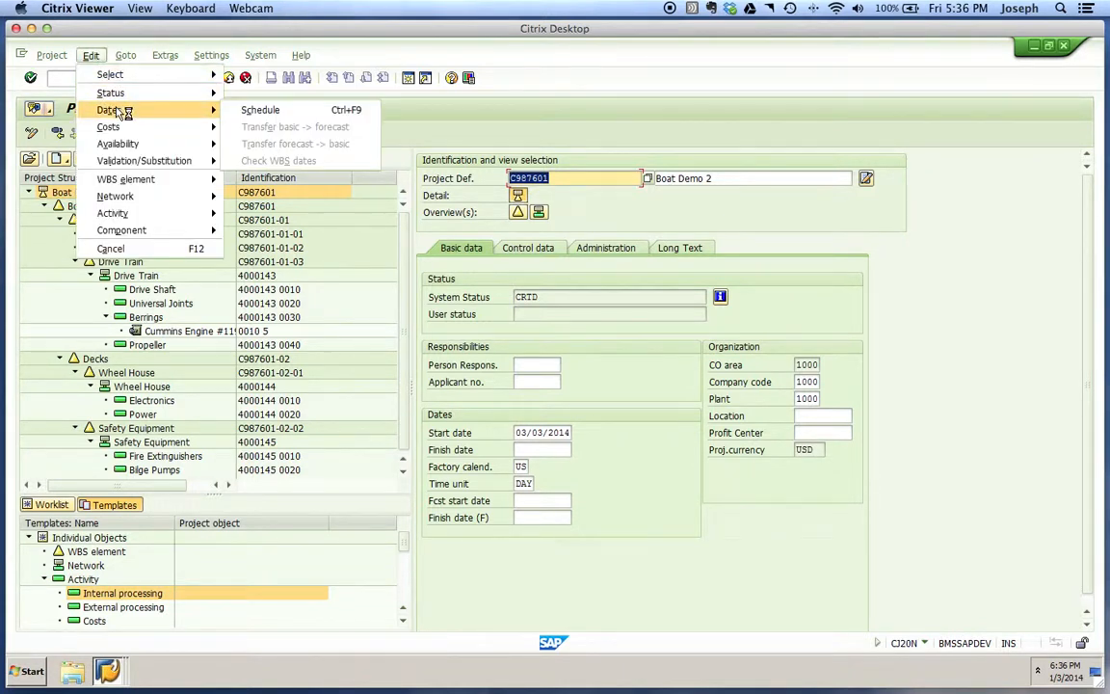
{"action": "left_click", "coordinate": [259, 110]}
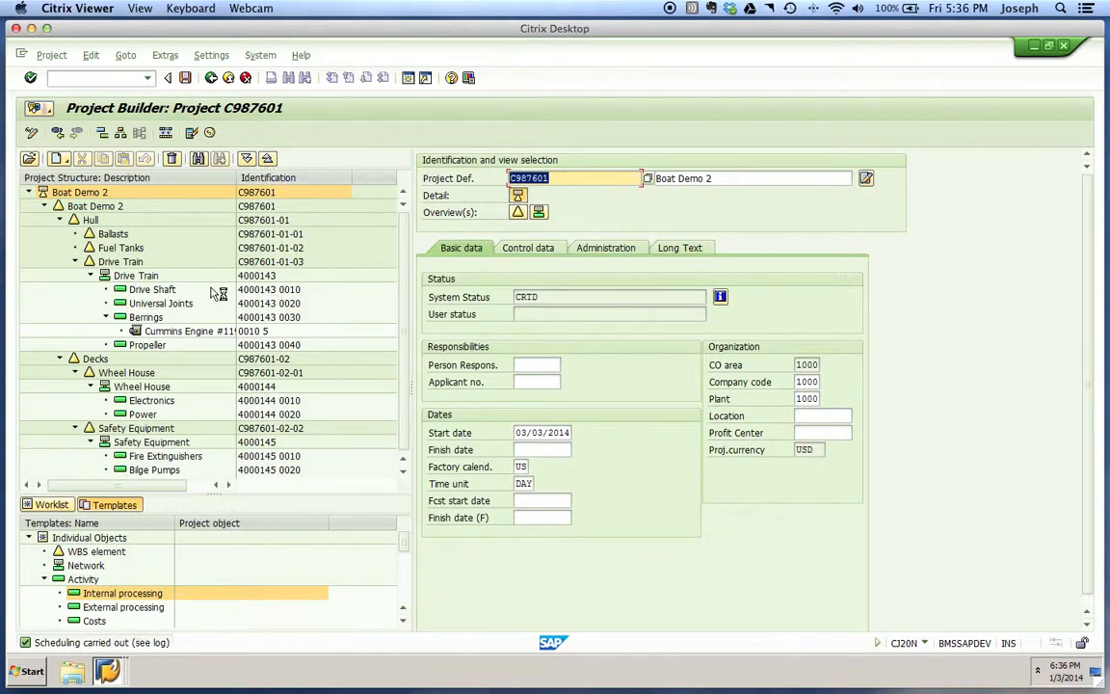
- Check the requirement date of the Cummins Engine component under the Berrings activity
{"action": "left_click", "coordinate": [146, 318]}
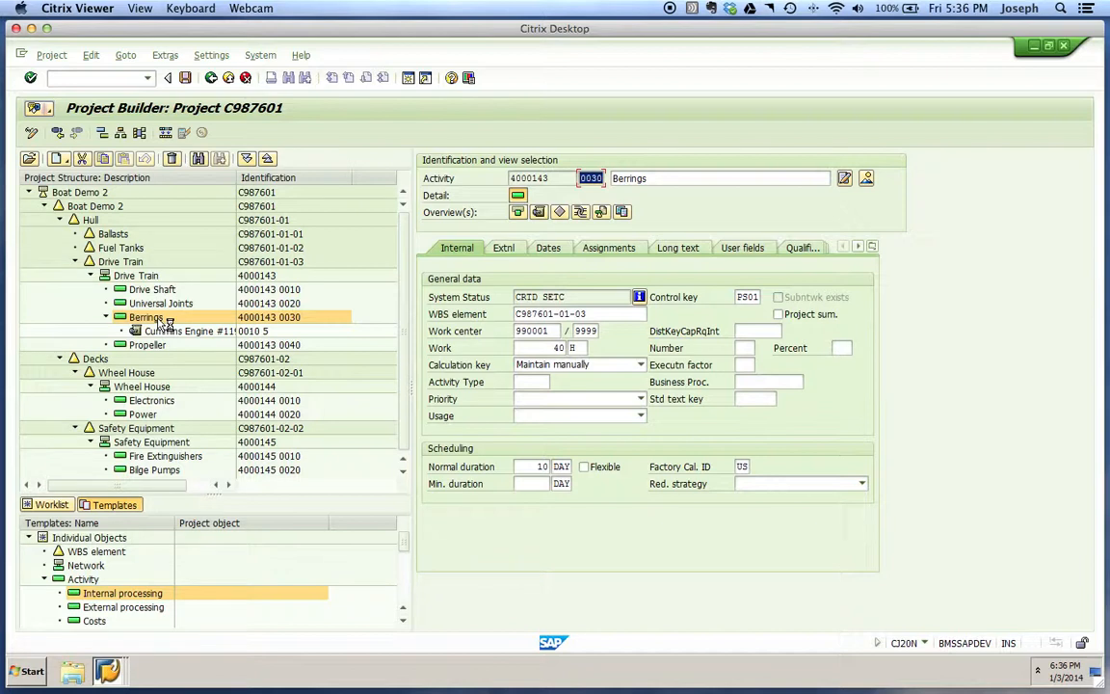
{"action": "left_click", "coordinate": [162, 330]}
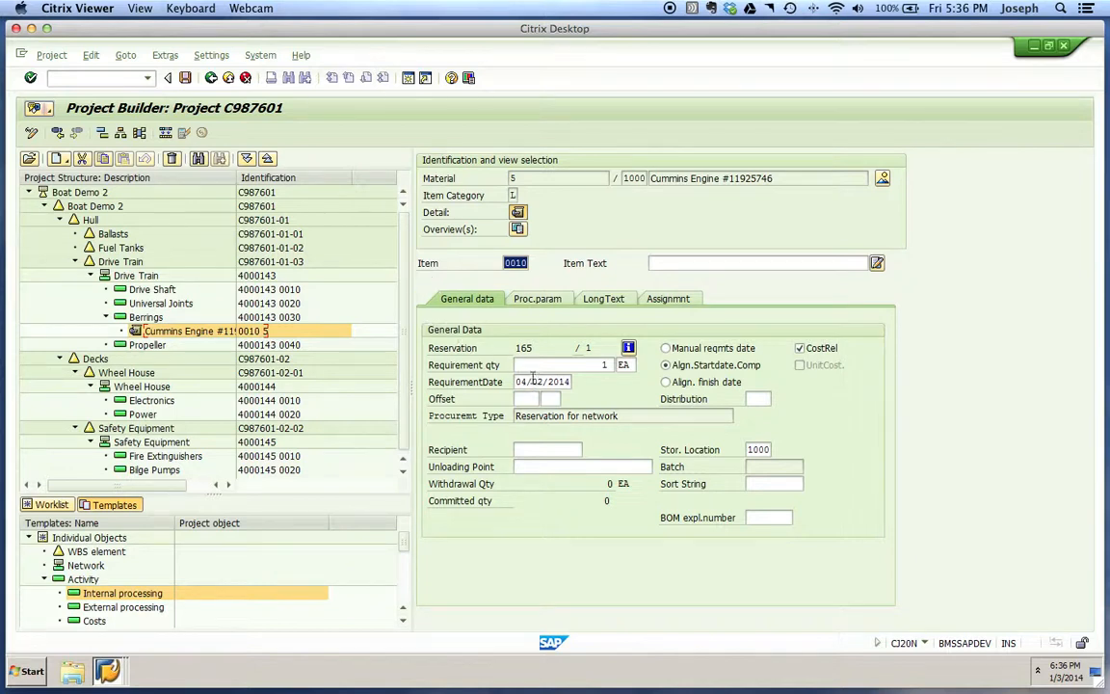
{"action": "left_click_drag", "start_coordinate": [519, 384], "coordinate": [603, 392]}
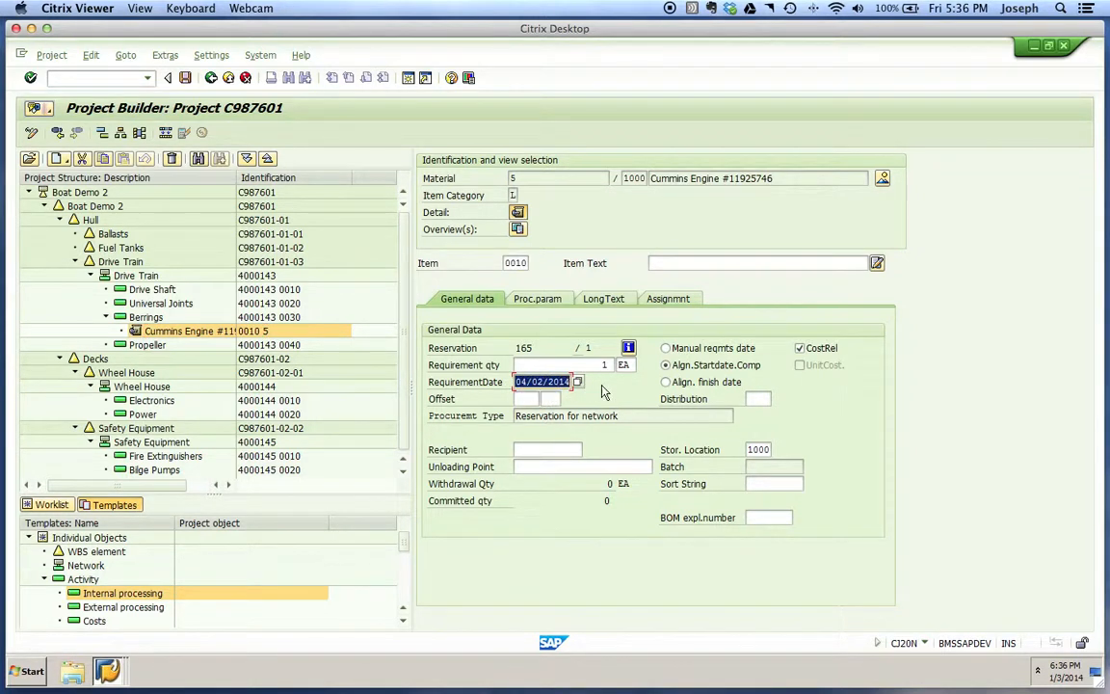